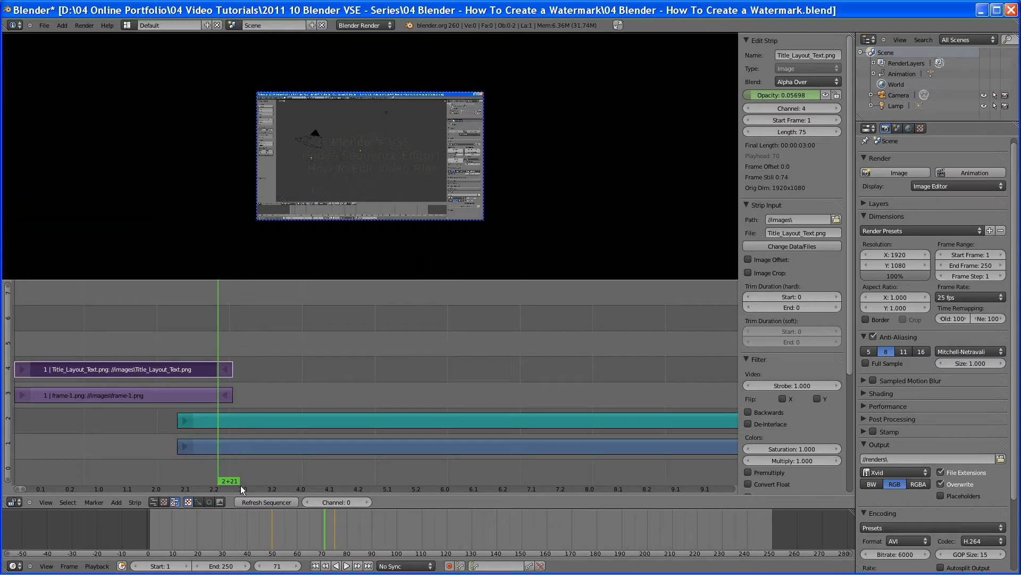
Scrub the timeline to preview the title fading out
left_click_drag(228, 481, 160, 475)
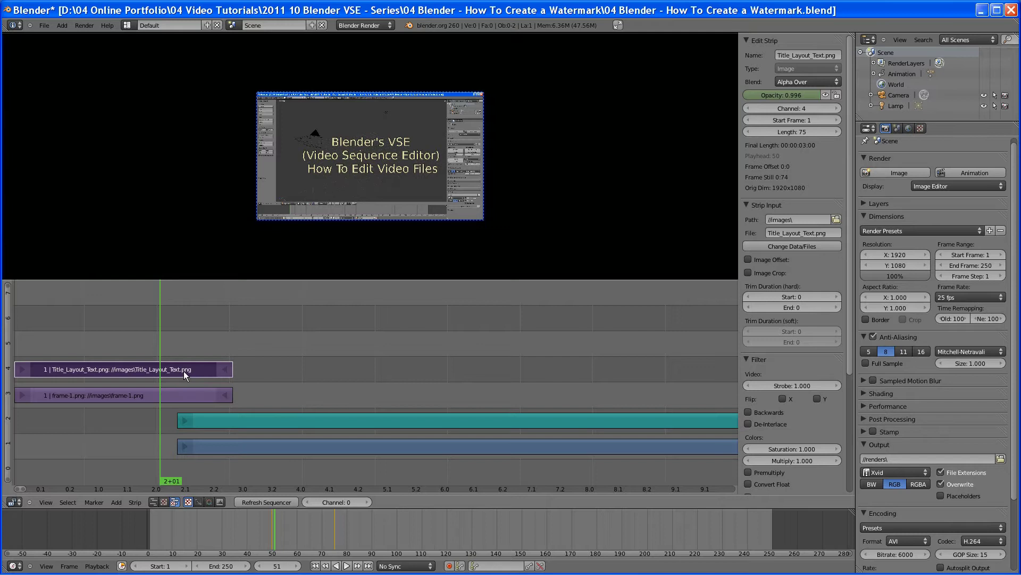
left_click(176, 481)
left_click_drag(185, 480, 244, 479)
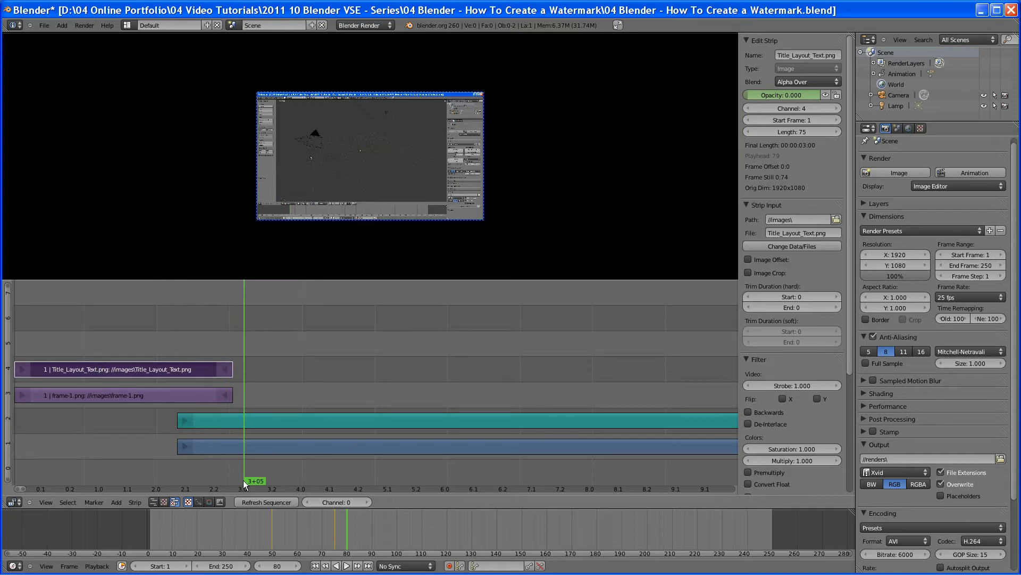
Add Logo_004.png as an image strip on channel 5 starting at frame 43
left_click(118, 502)
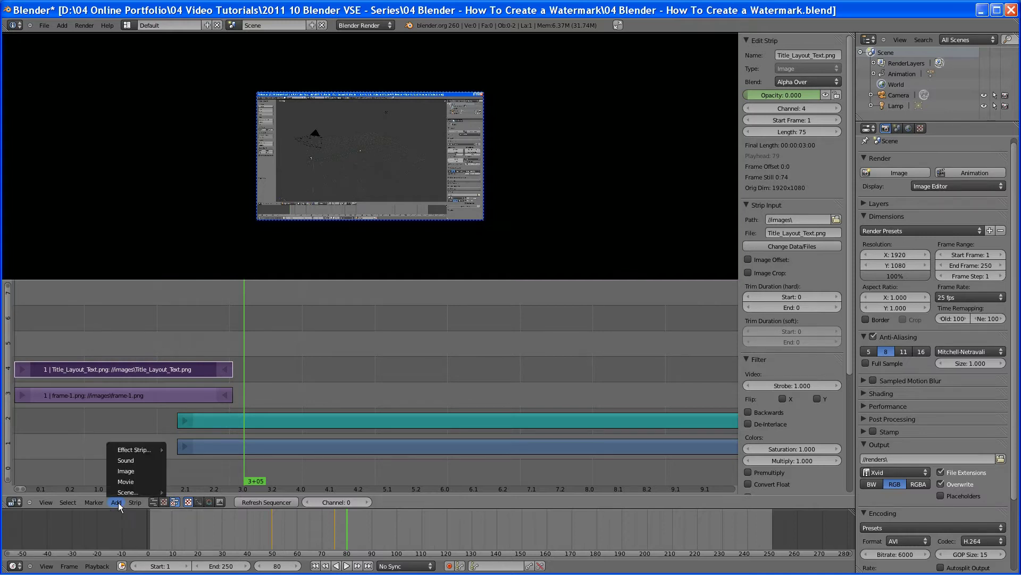
left_click(139, 470)
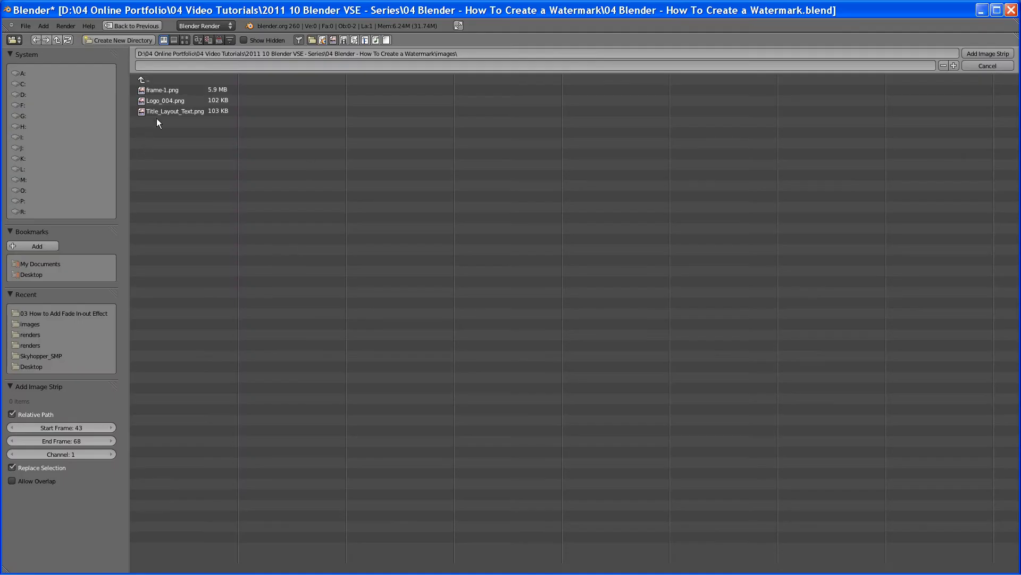
double_click(167, 101)
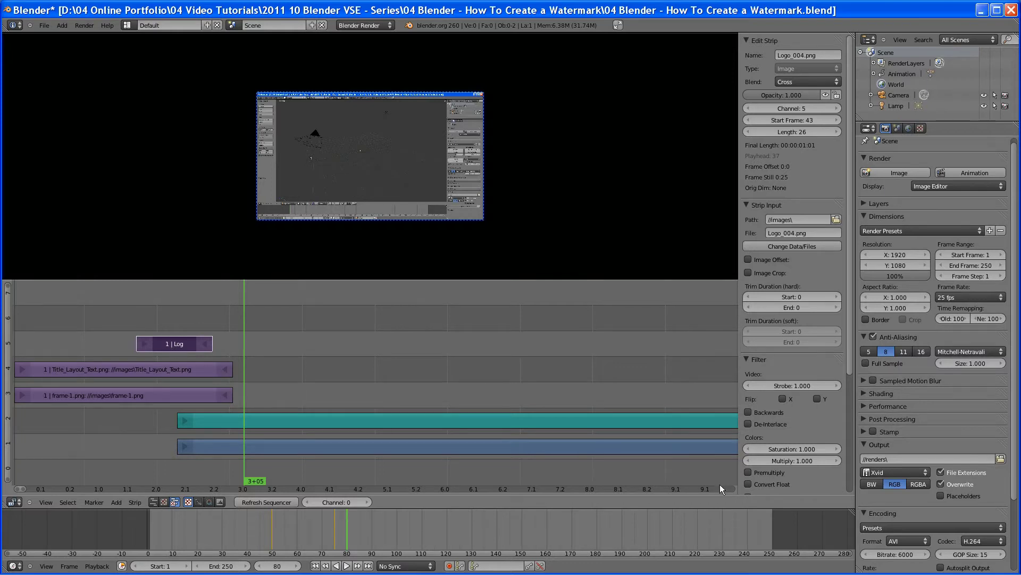
scroll(1016, 516, "down", 3)
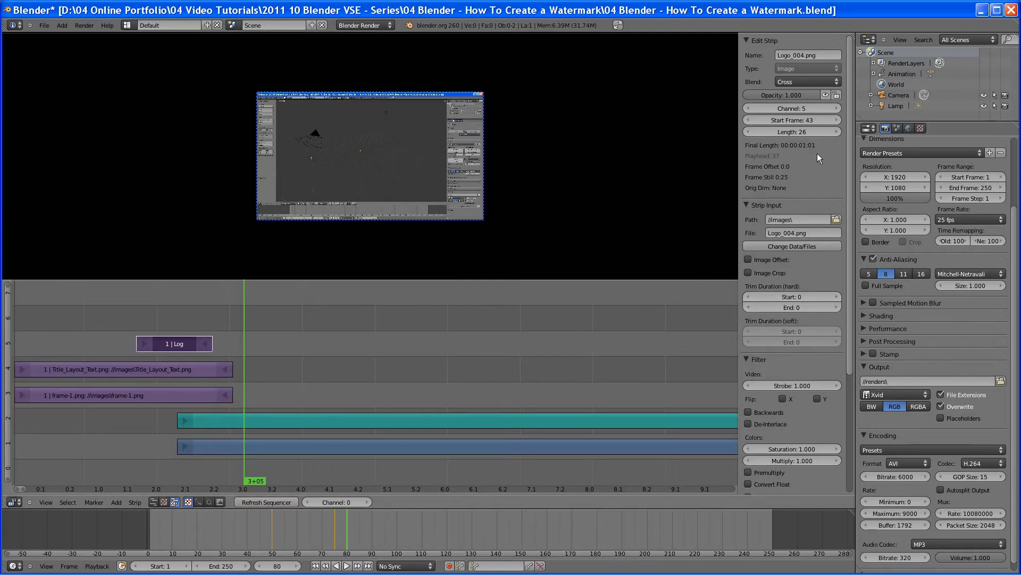
Set the logo strip's start frame to 1 and its length to 100 frames
left_click(807, 121)
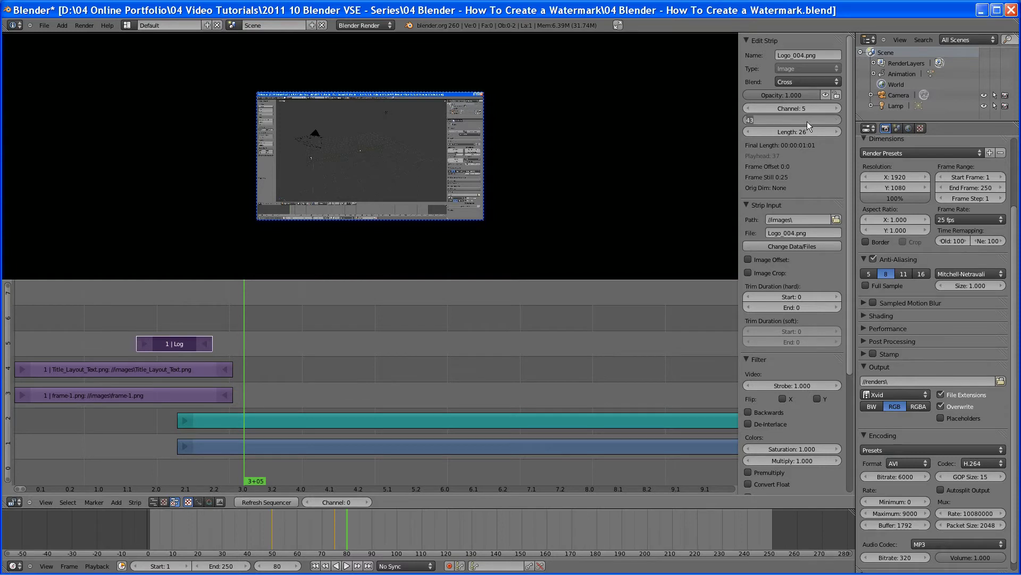
type("1")
key("Return")
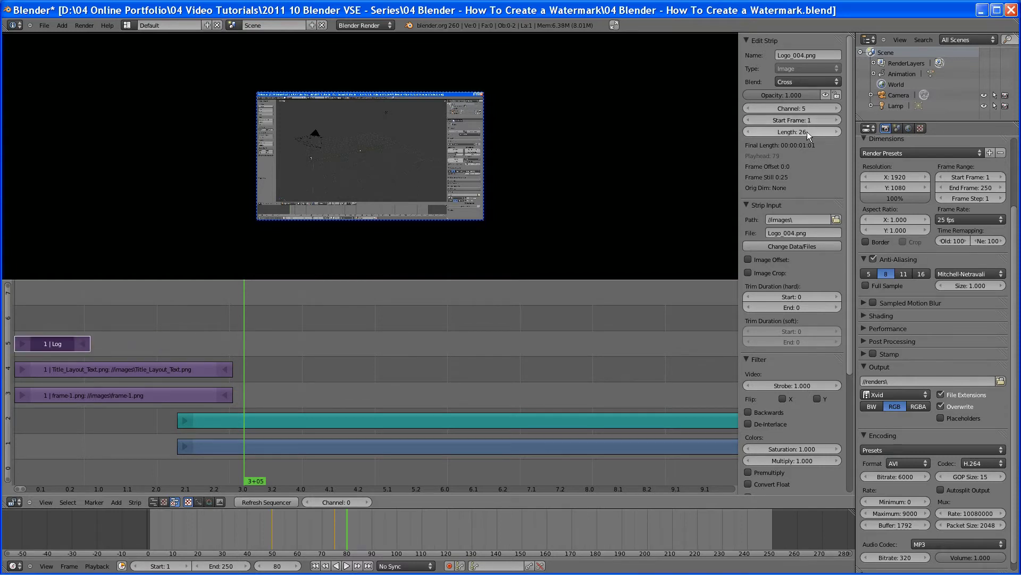
left_click(805, 132)
key("Return")
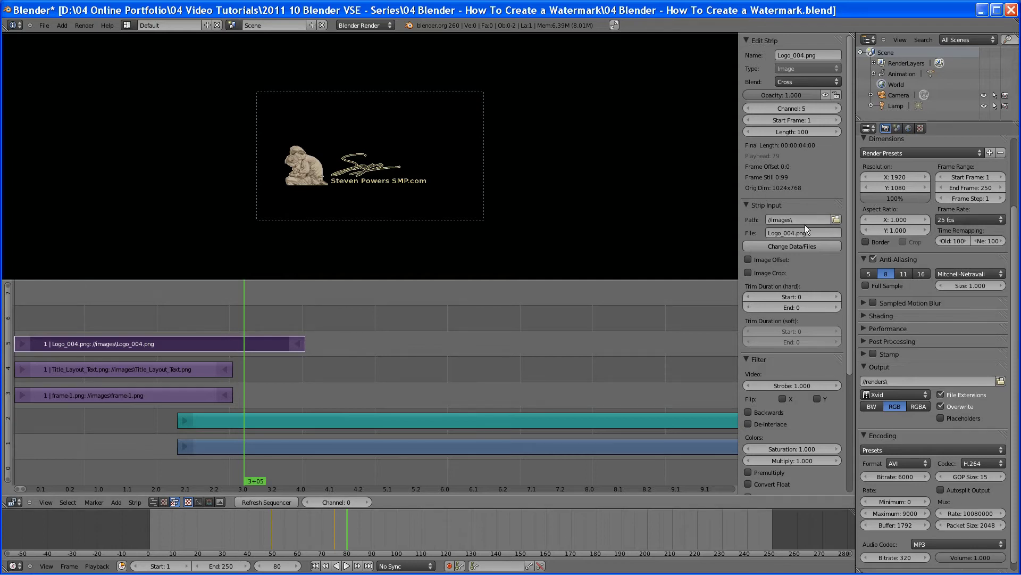
Set the logo strip's Blend mode to Alpha Over so it composites over the video
left_click(838, 83)
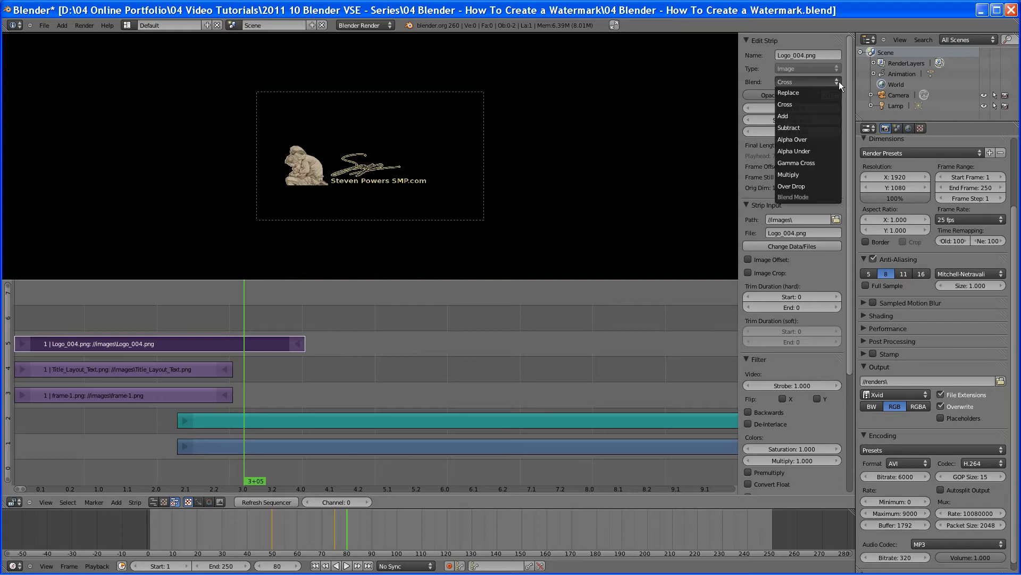
left_click(815, 137)
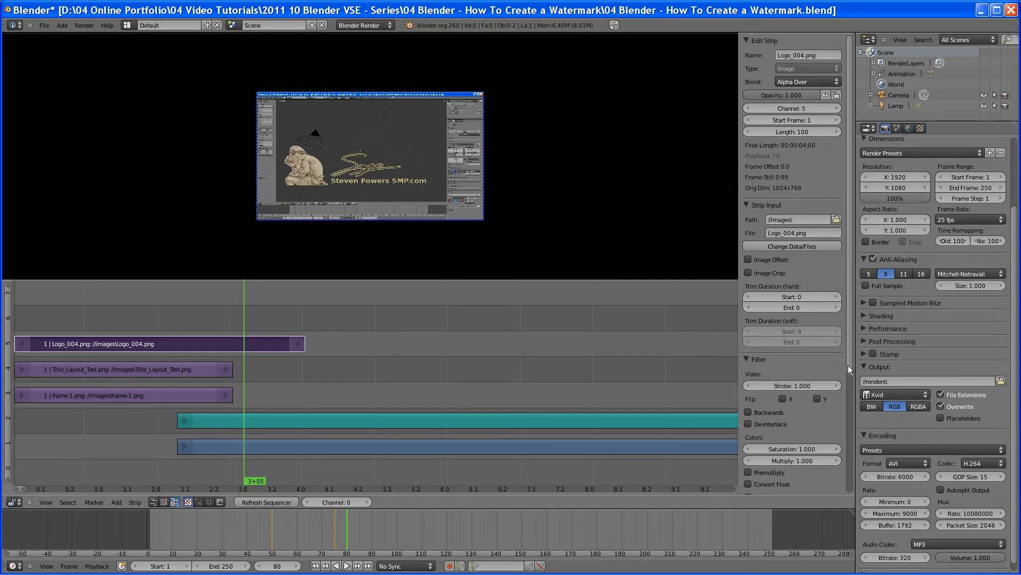
mouse_move(849, 365)
left_mouse_down()
mouse_move(853, 487)
mouse_move(847, 345)
left_mouse_up()
Enable Image Offset on the logo strip, leaving Image Crop off
left_click(749, 259)
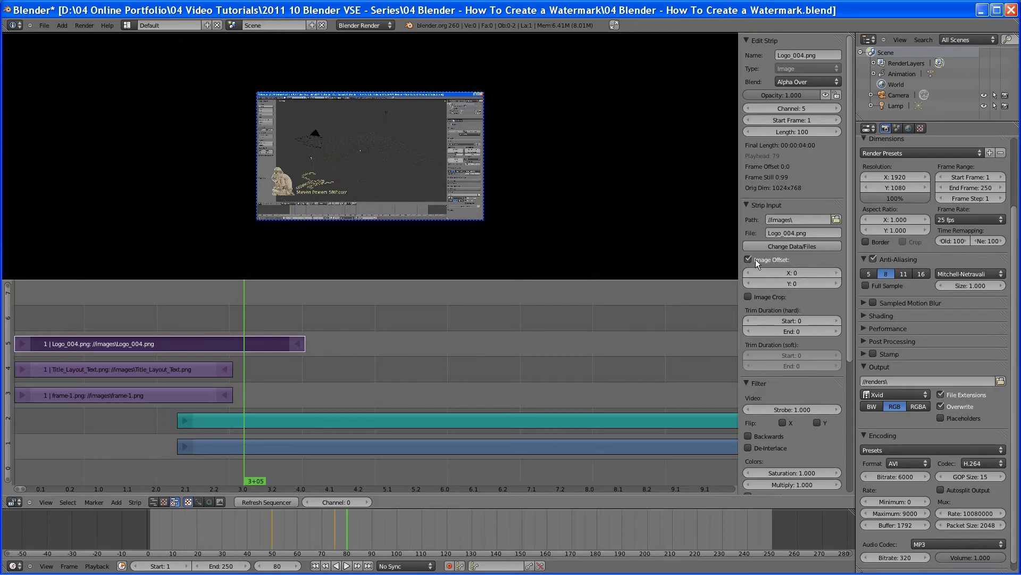
left_click(749, 259)
left_click(750, 272)
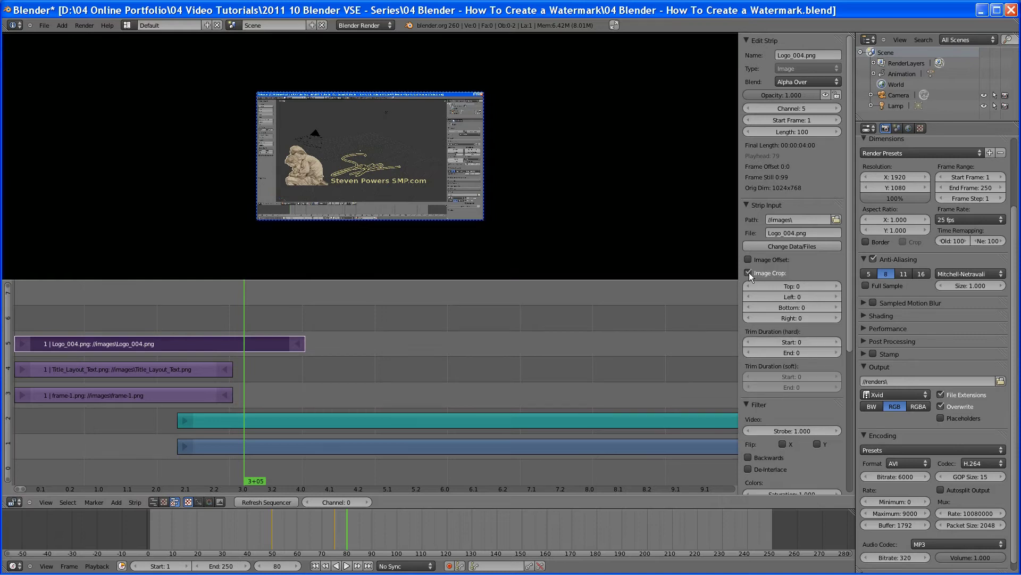
left_click(750, 272)
left_click(750, 259)
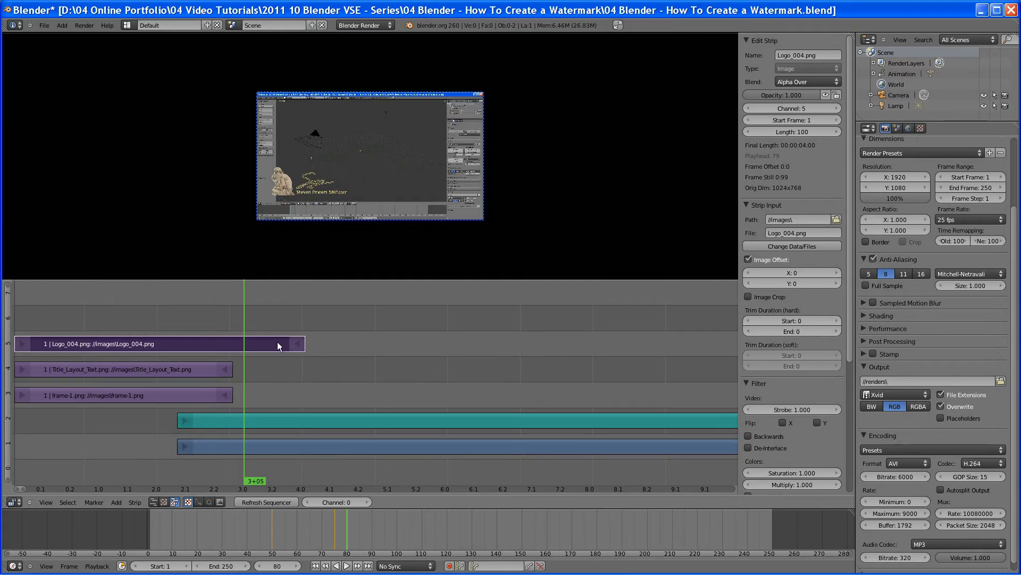
Shorten the logo strip to 75 frames to match the title, then play the sequence
left_click(805, 132)
type("7")
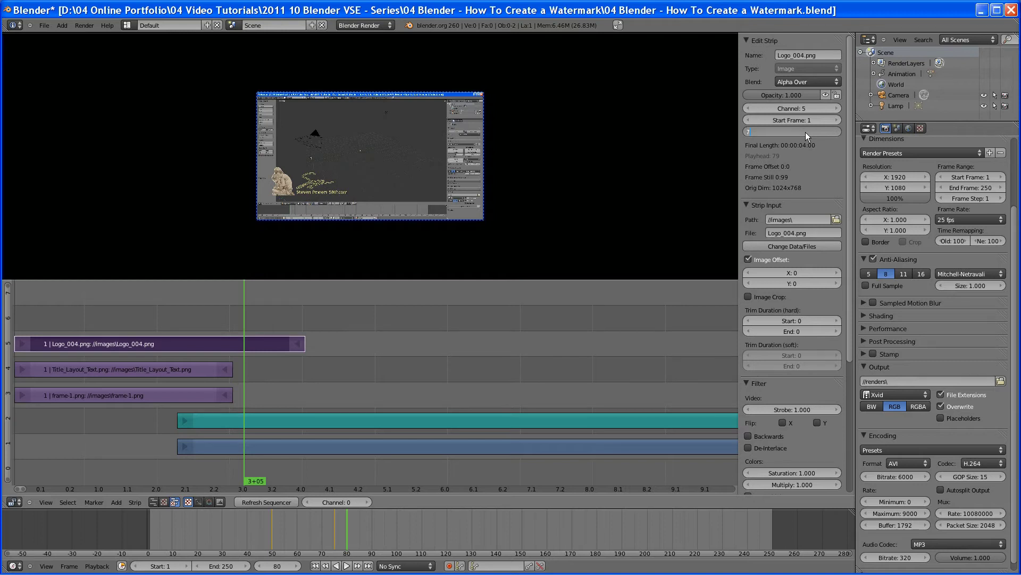
type("5")
key("Return")
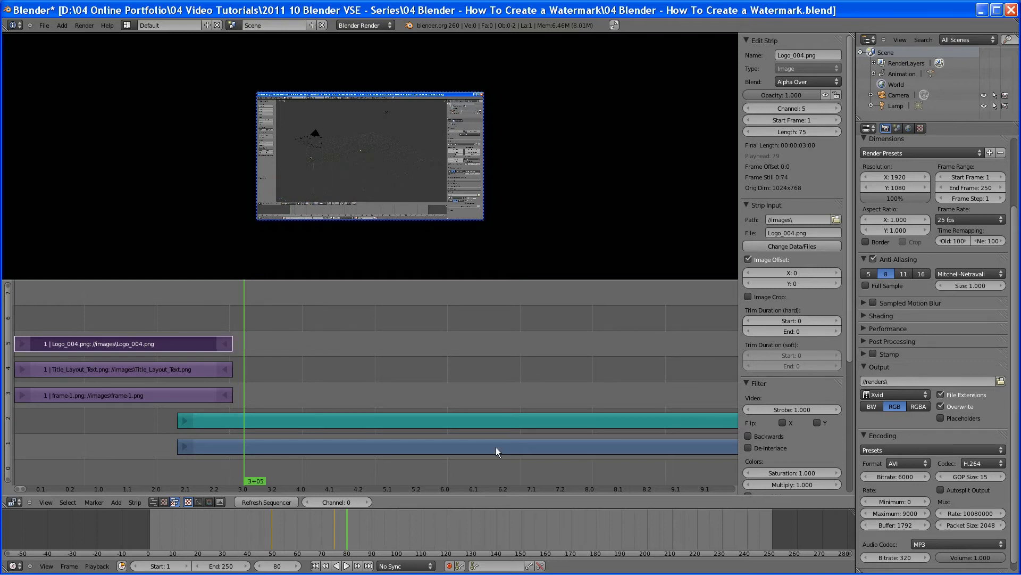
key("alt+a")
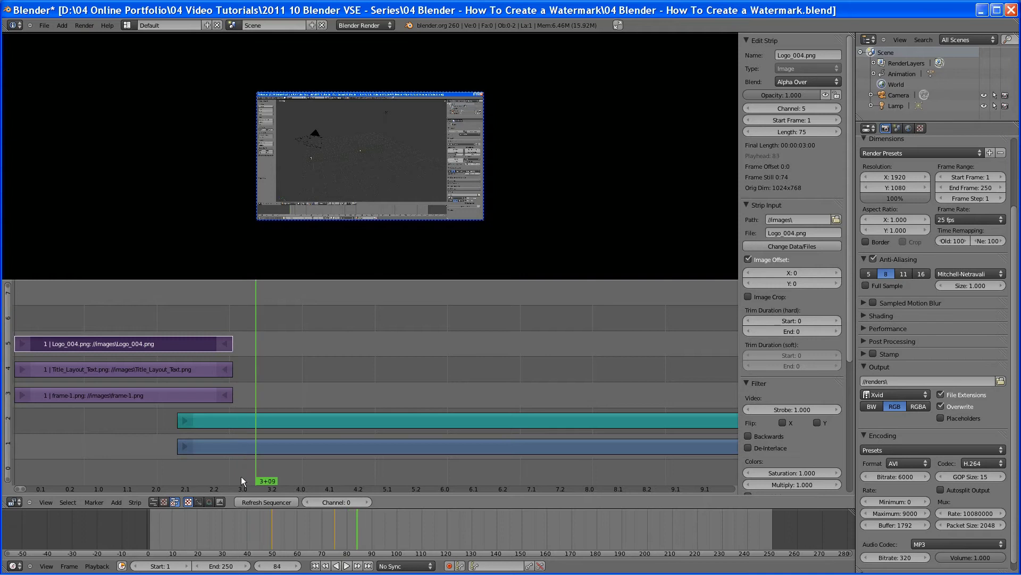
At frame 52, offset the logo to X 1029, Y -153 in the bottom-right corner
left_click_drag(234, 477, 182, 479)
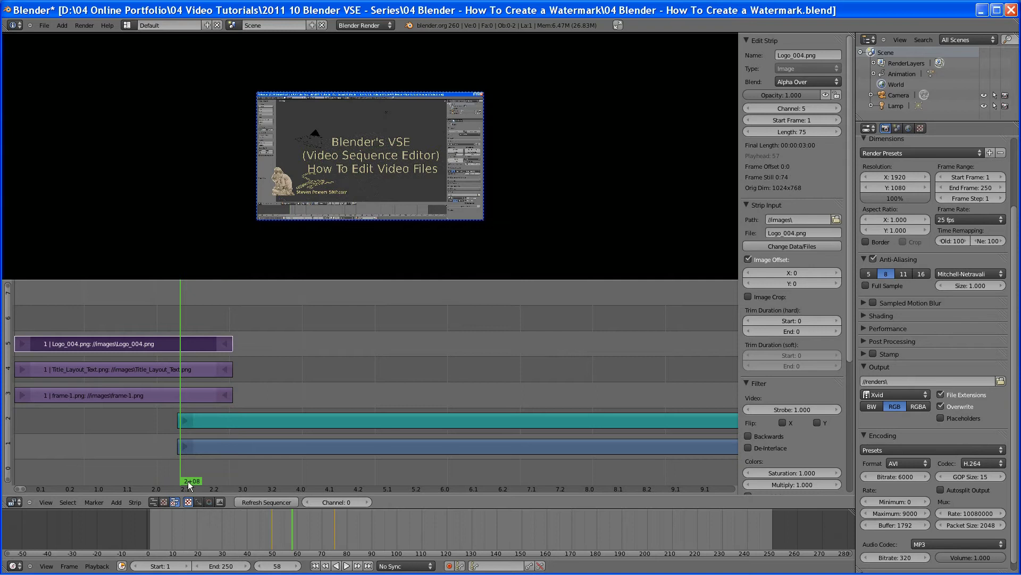
left_click_drag(188, 481, 164, 479)
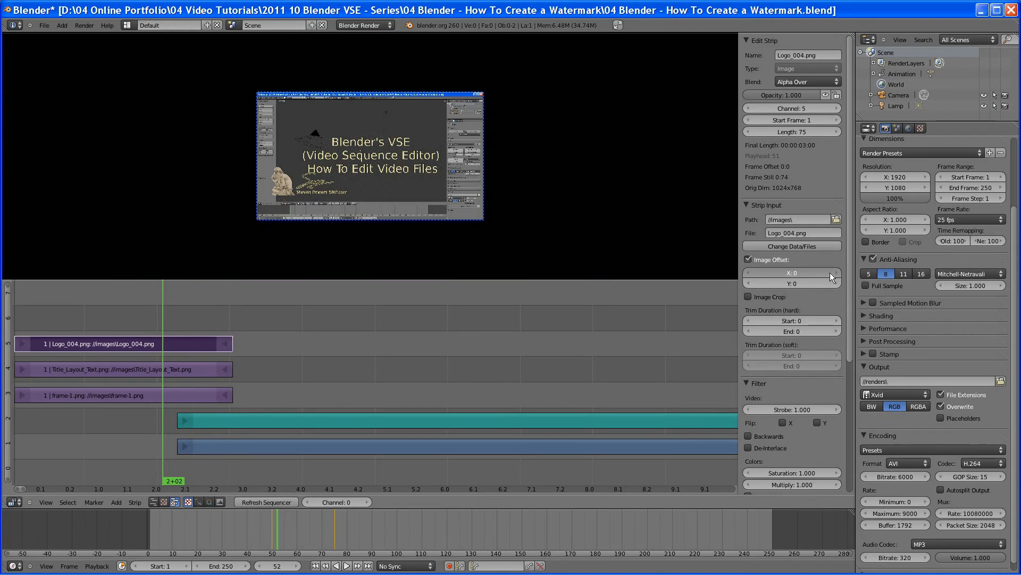
left_click_drag(834, 273, 983, 294)
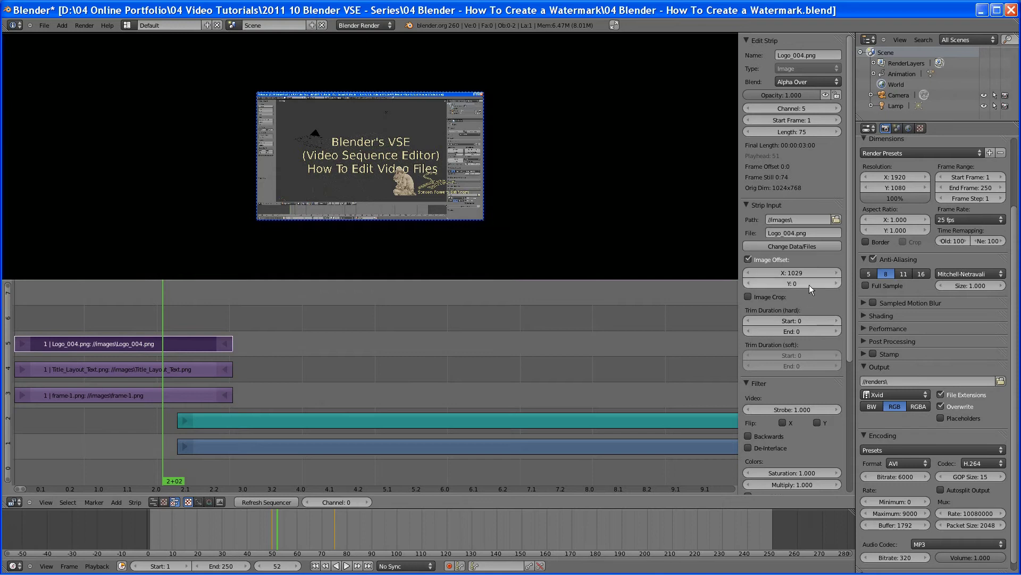
left_click_drag(810, 284, 744, 286)
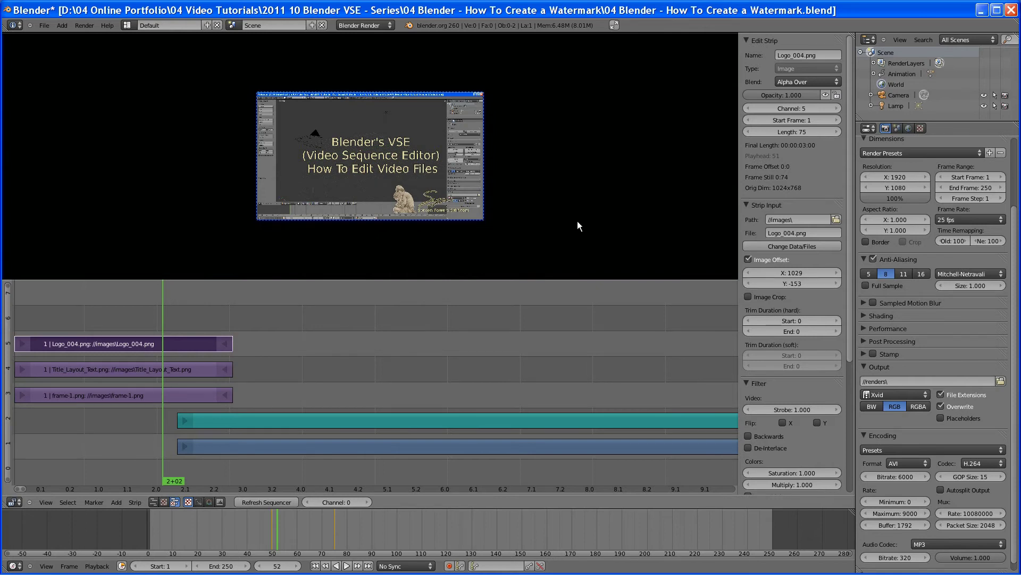
Zoom in the preview and enlarge the preview area
scroll(578, 226, "up", 4)
scroll(579, 226, "up", 1)
left_click_drag(454, 278, 450, 343)
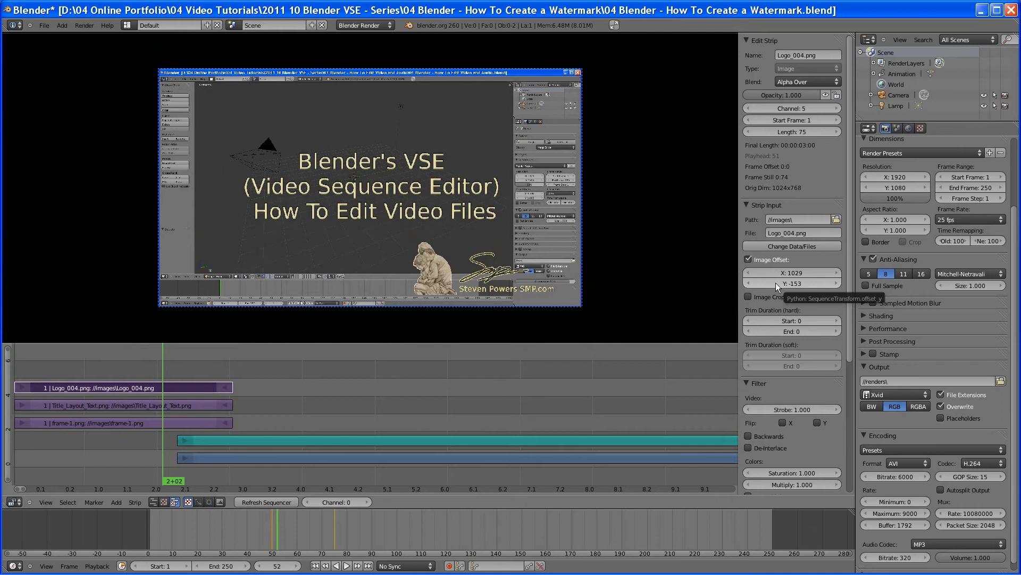
Set the logo's Image Offset Y to -133 and scrub to check its placement
mouse_move(776, 283)
left_mouse_down()
mouse_move(815, 281)
mouse_move(784, 282)
left_mouse_up()
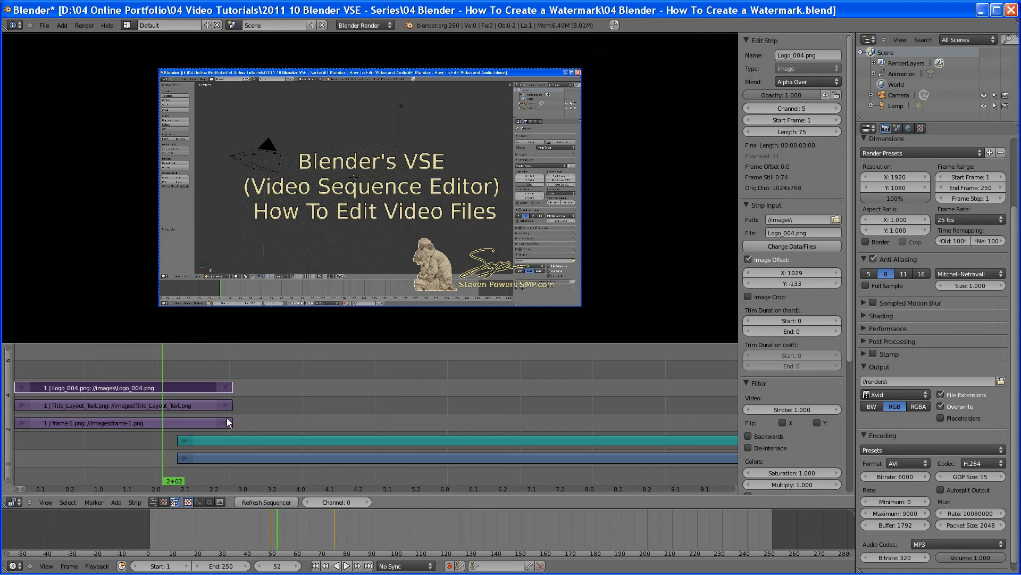
left_click_drag(176, 483, 238, 487)
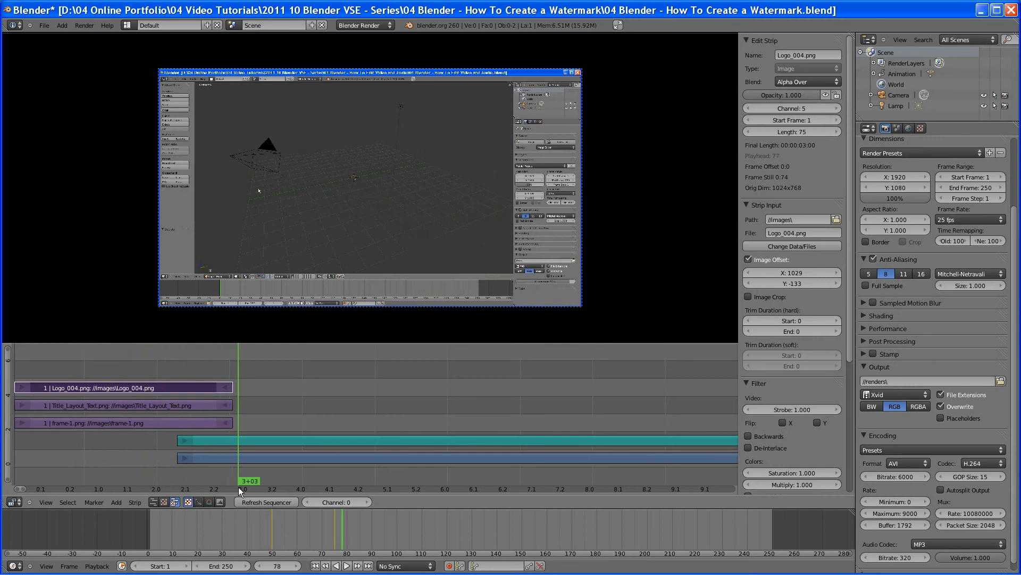
Keyframe the logo strip's opacity at 1.000 on frame 50
left_click(277, 566)
type("5")
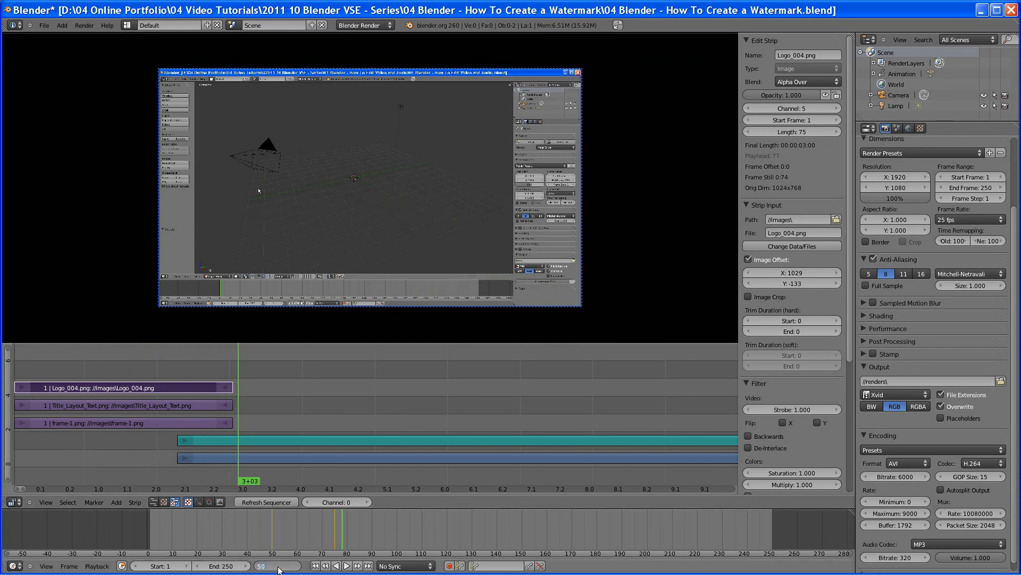
type("0")
key("Return")
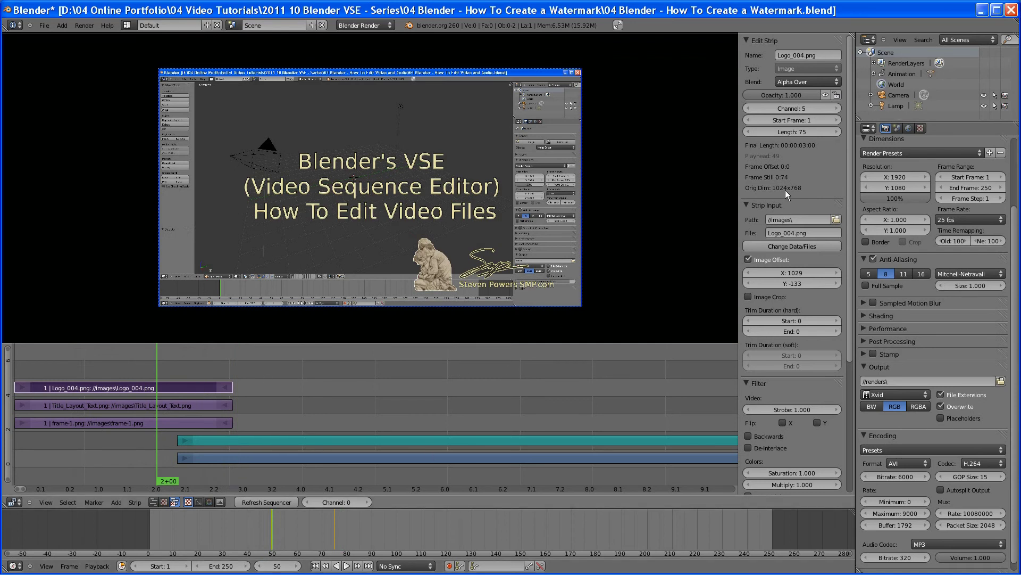
right_click(793, 94)
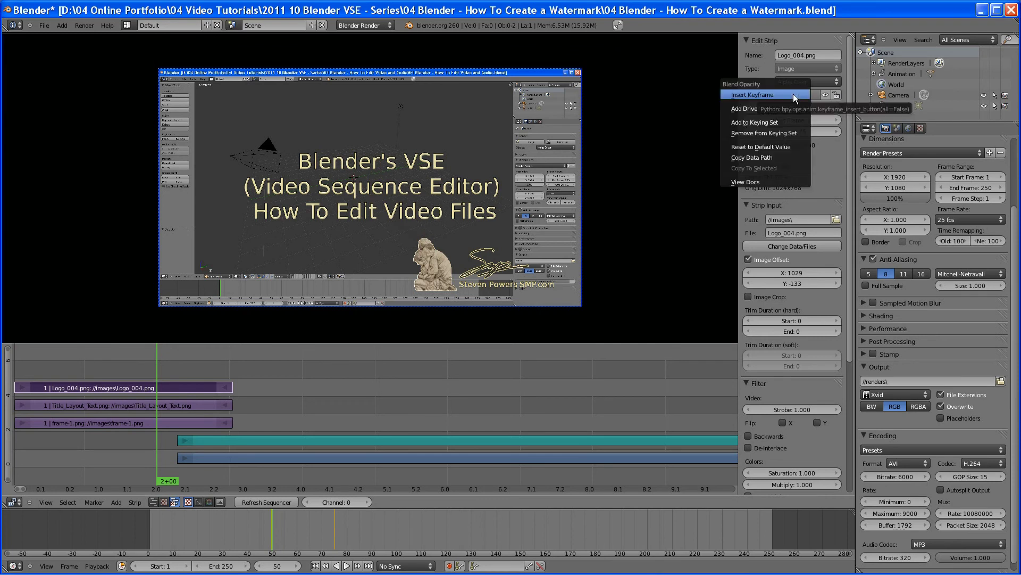
left_click(793, 93)
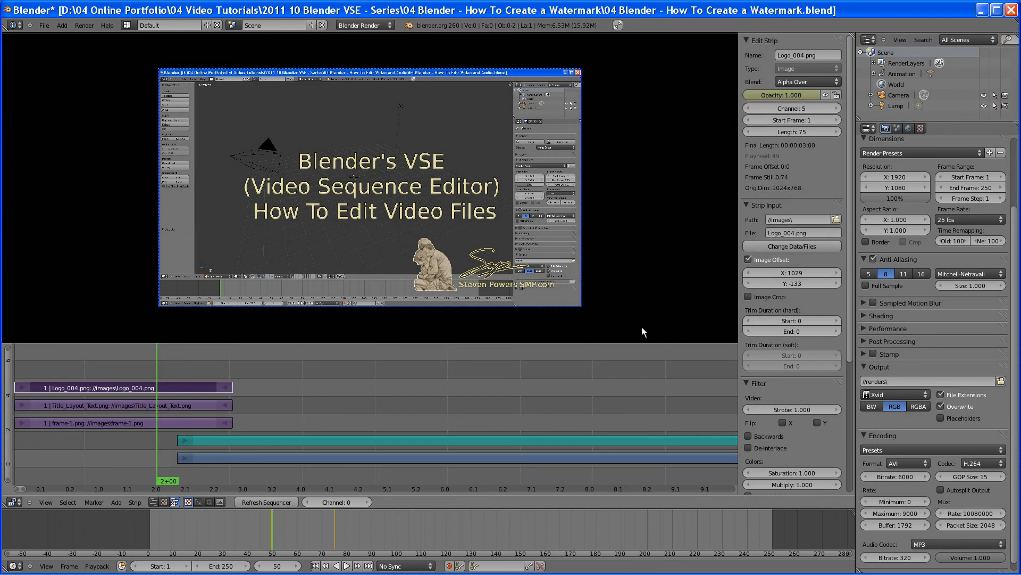
Keyframe the logo's opacity at 0 on frame 75, then scrub back to check the fade
left_click(276, 565)
type("75")
key("Return")
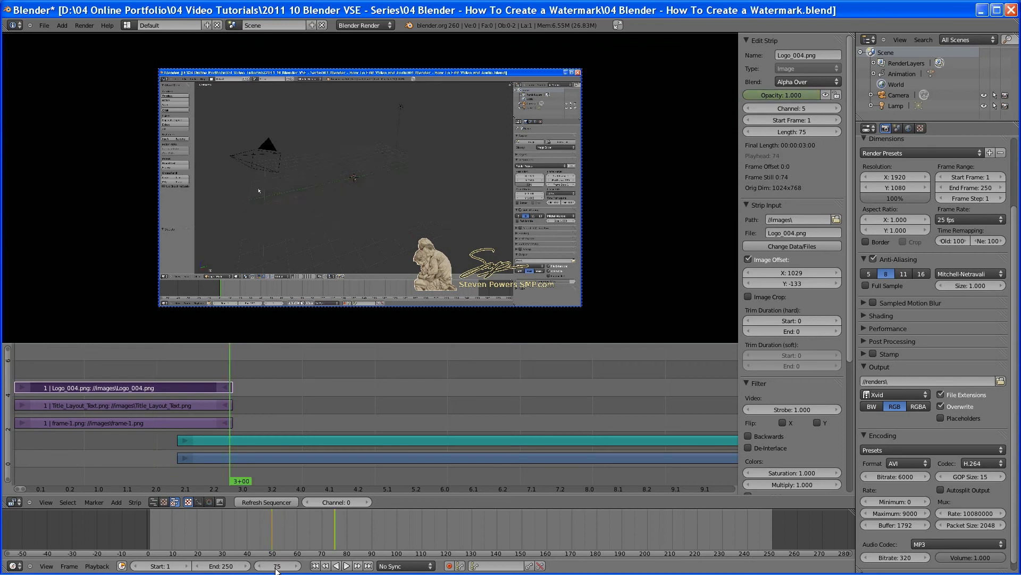
left_click(787, 94)
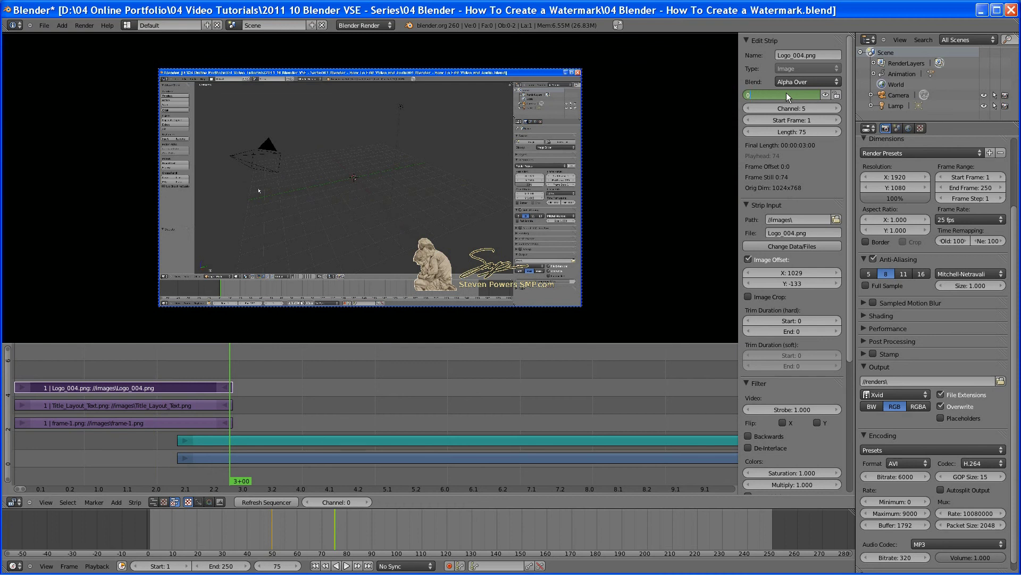
key("Return")
right_click(786, 92)
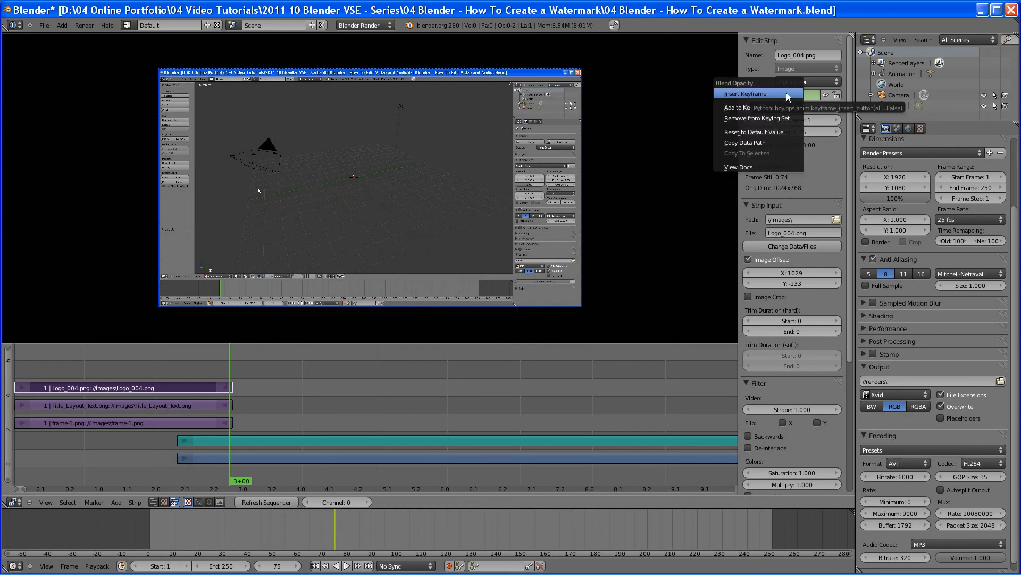
left_click(786, 93)
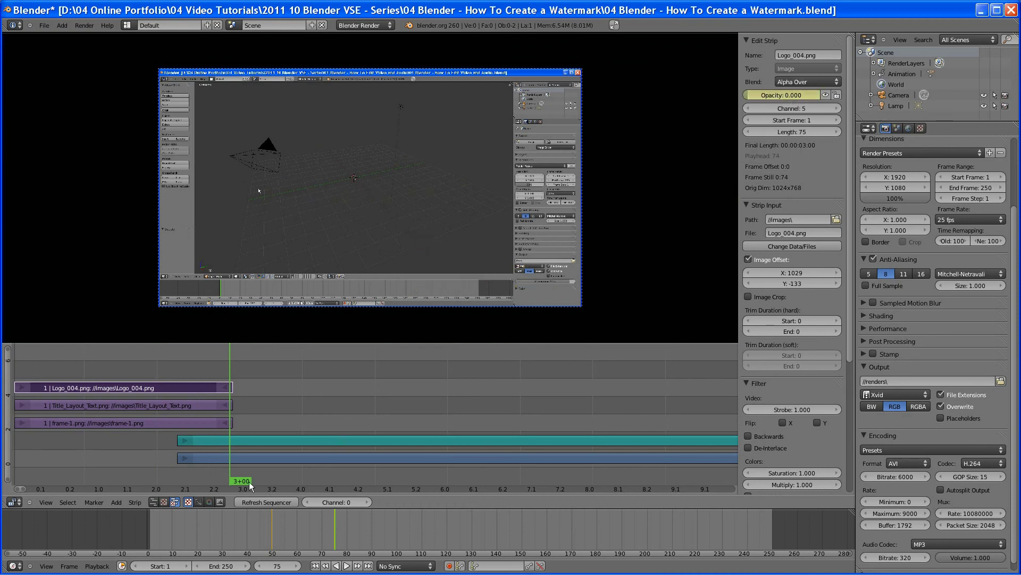
left_click_drag(250, 481, 167, 471)
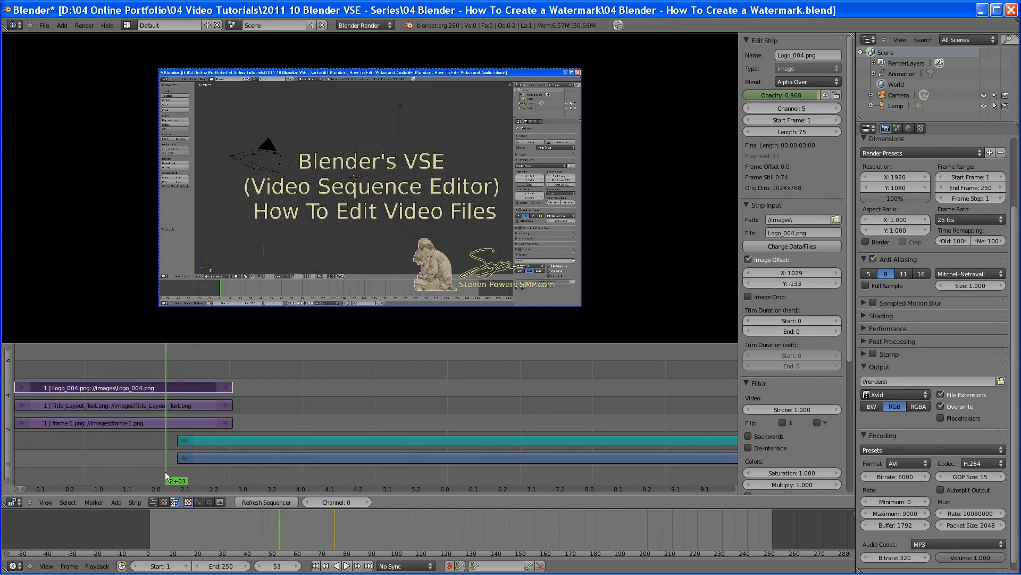